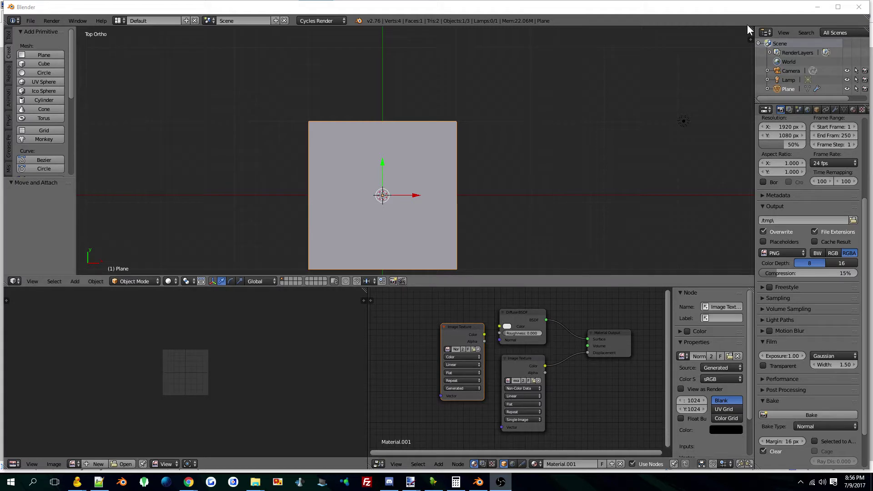
Step: Keep Cycles Render as the engine and show Material.001's settings for the Plane
click(310, 21)
click(310, 21)
click(310, 20)
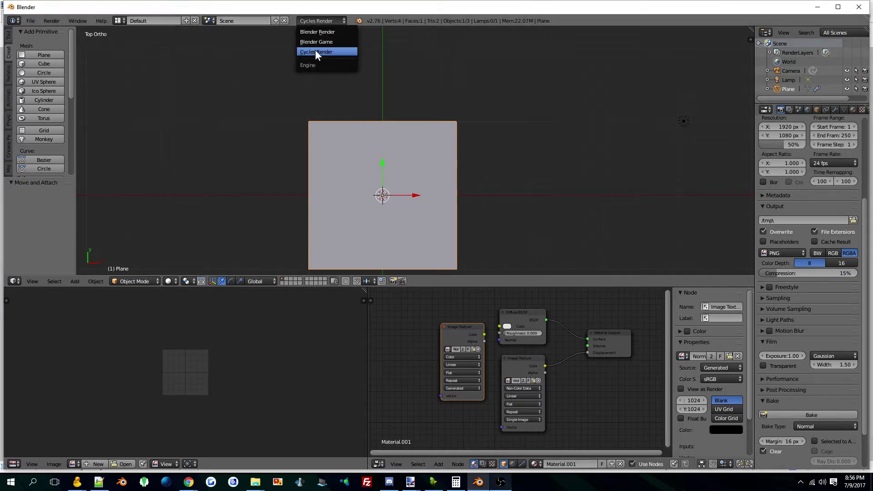
click(316, 16)
click(316, 18)
click(316, 17)
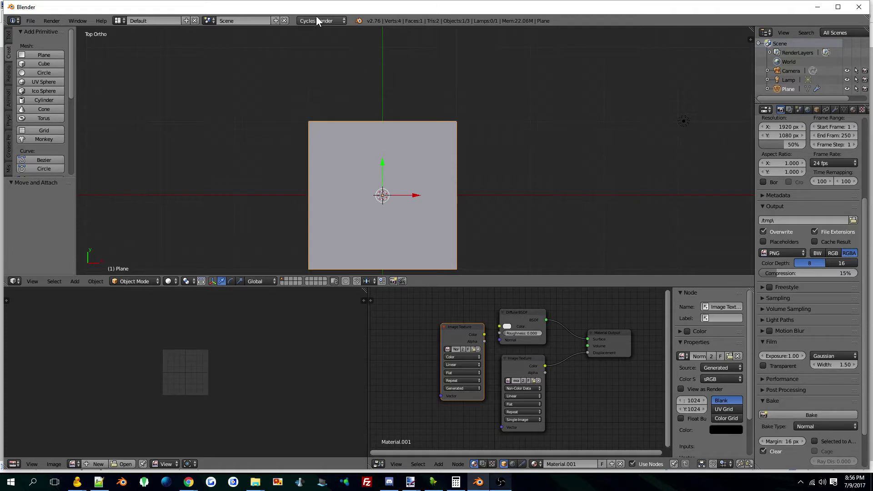
click(853, 110)
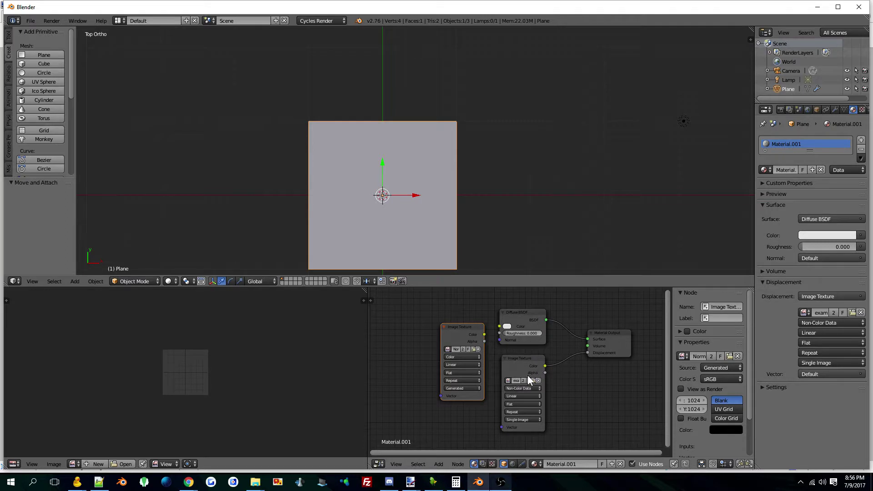
Step: Try other editor types on the lower area, then return it to the Node Editor
click(523, 362)
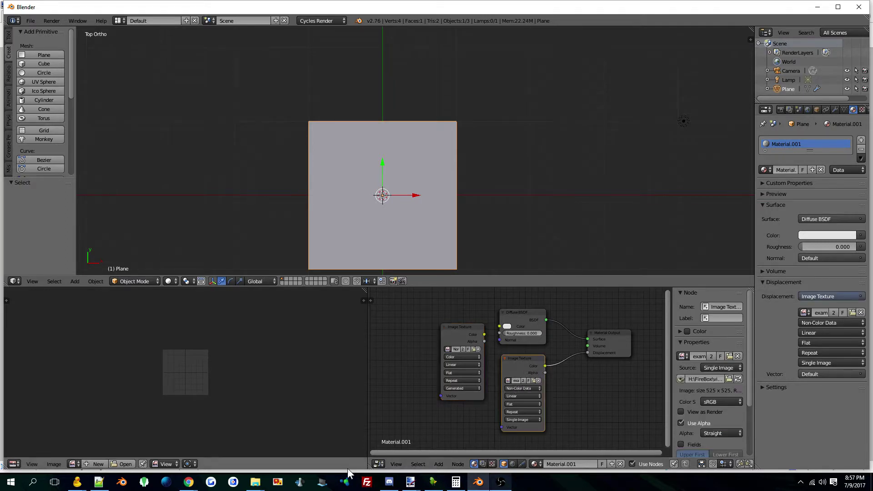
click(377, 463)
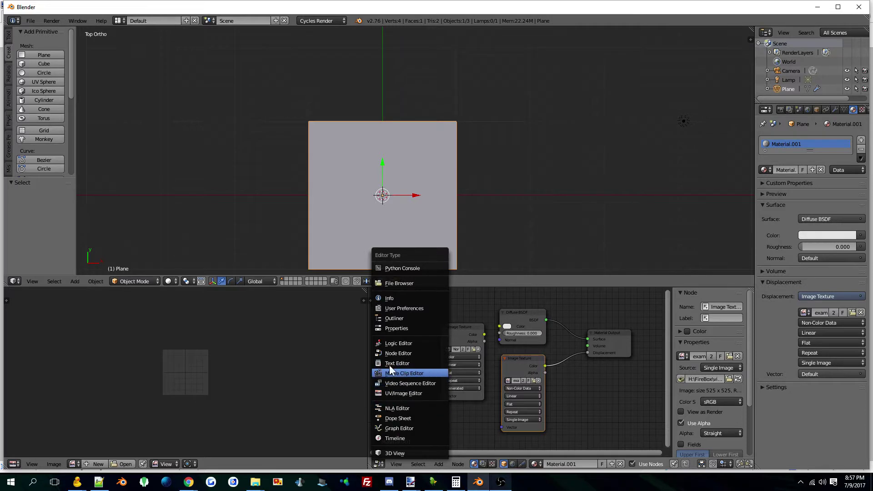
click(375, 462)
drag(372, 468, 340, 466)
click(14, 463)
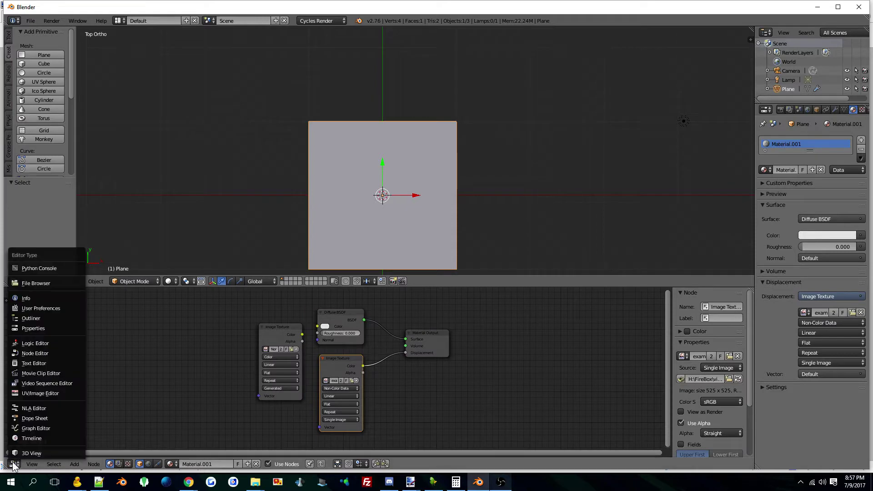
click(23, 439)
click(13, 463)
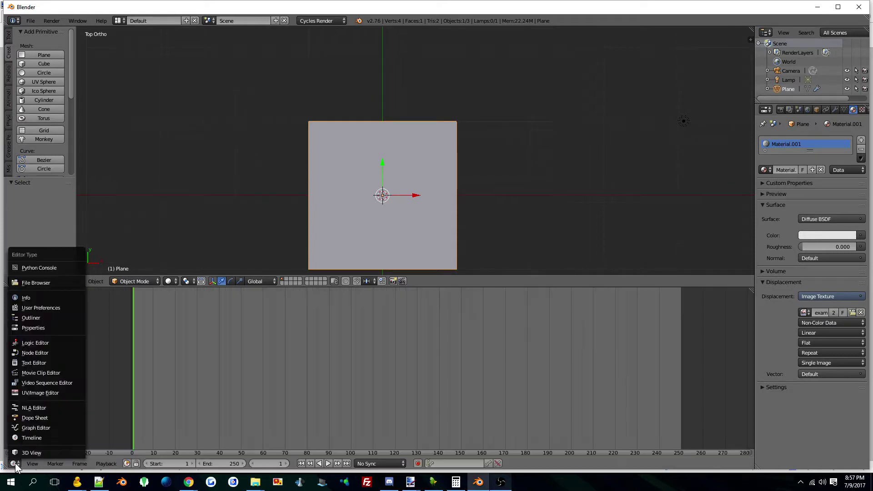
click(32, 353)
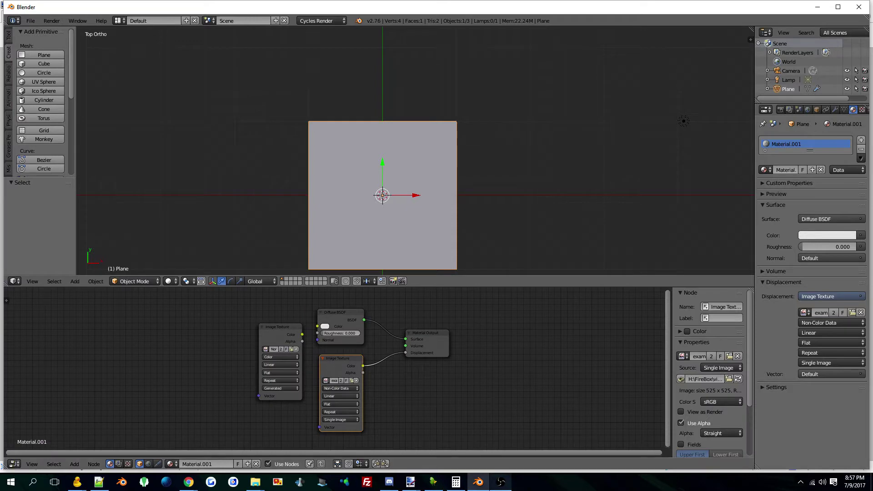
Step: Split the node area in two and make the left half a UV/Image Editor
drag(751, 289, 337, 319)
click(14, 464)
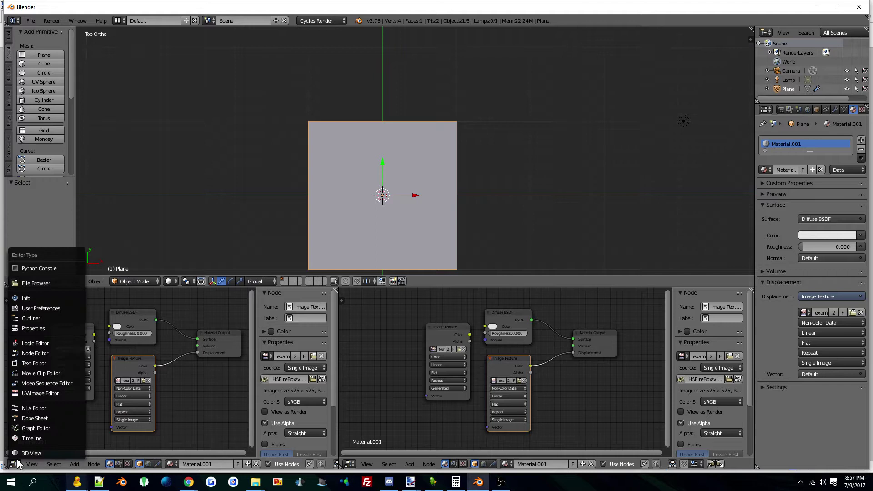
click(24, 393)
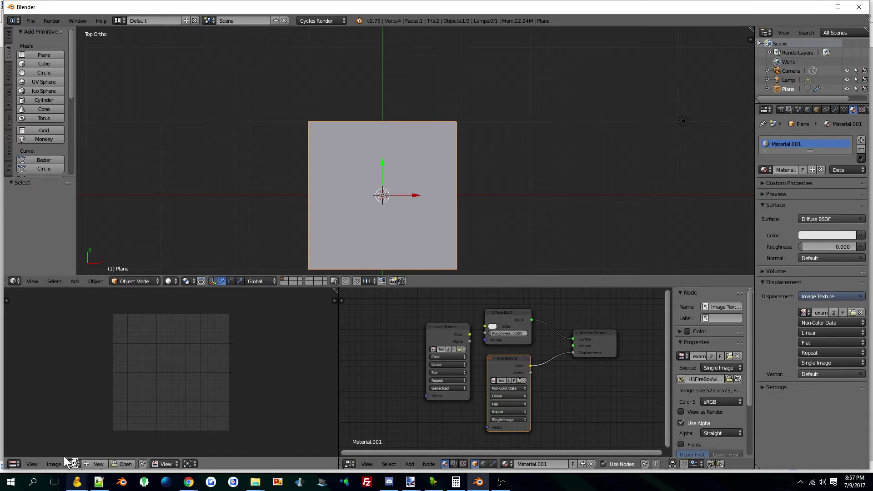
Step: Create a blank 1024×1024 image named ExampleNormal in the UV/Image Editor
click(92, 462)
click(108, 386)
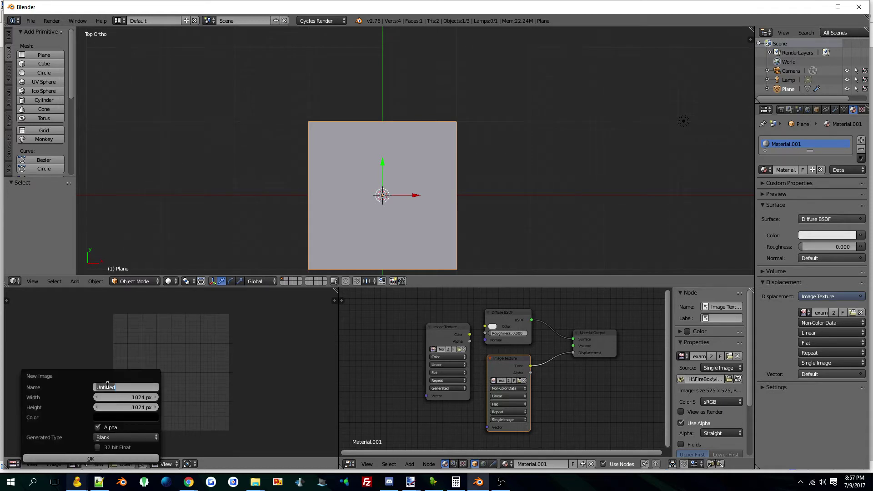
text(ExampleNormal)
key(Return)
click(106, 386)
click(71, 402)
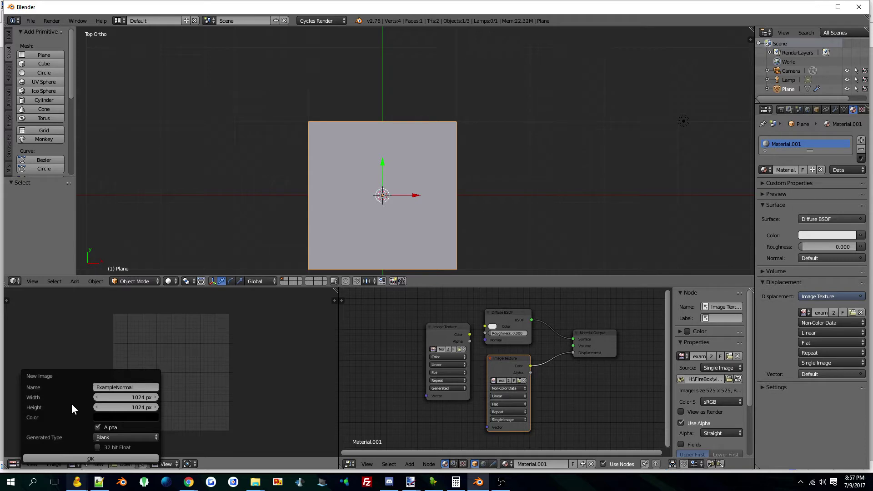
click(92, 457)
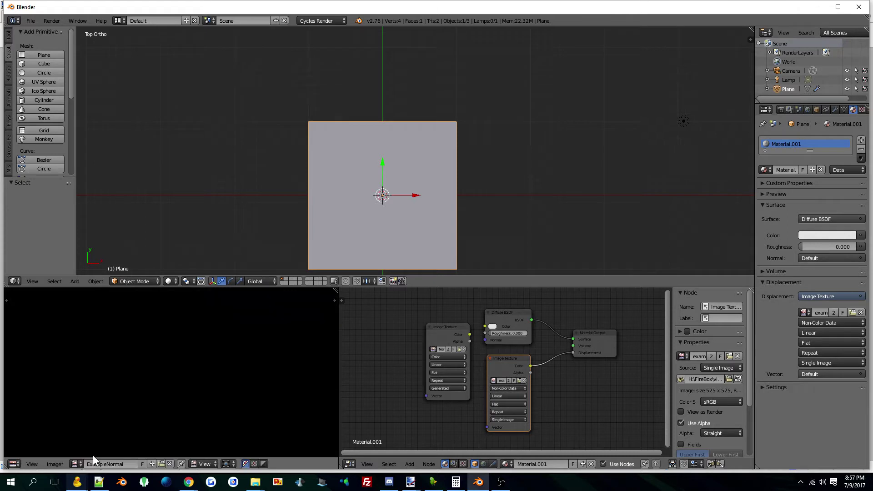
Step: Move the first Image Texture node left and add another Image Texture node to the material
click(436, 348)
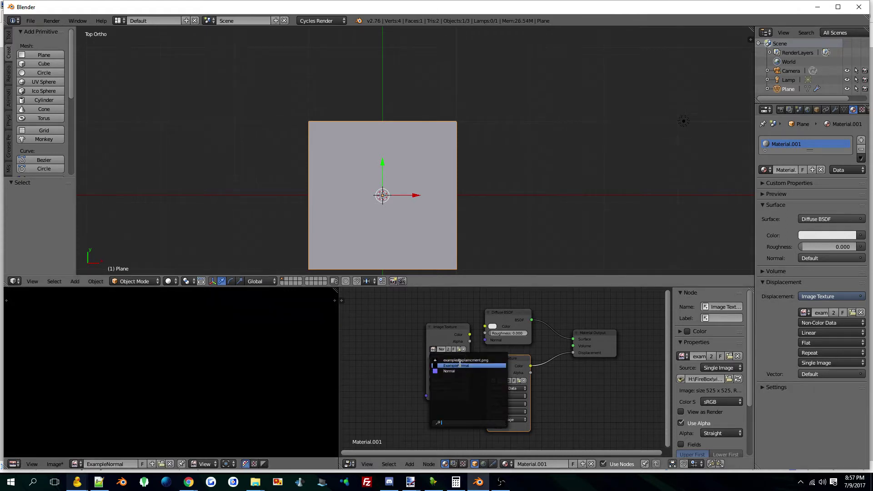
drag(430, 329, 405, 335)
click(409, 463)
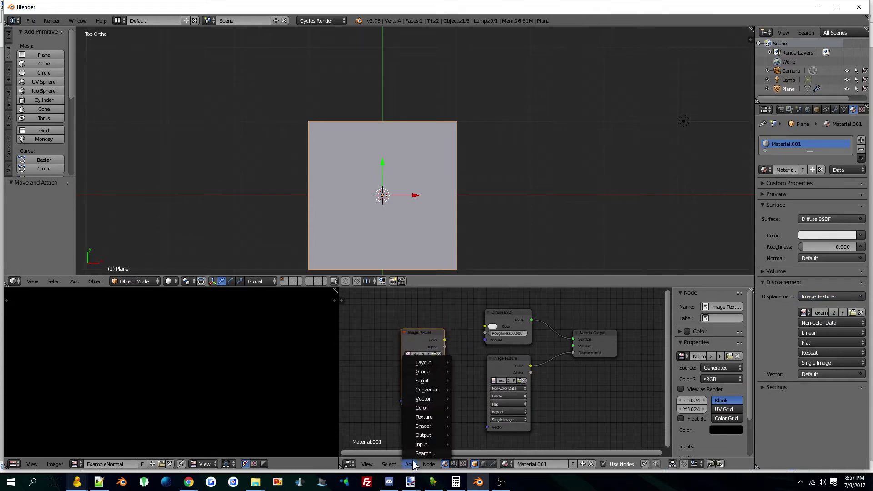
mouse_move(435, 416)
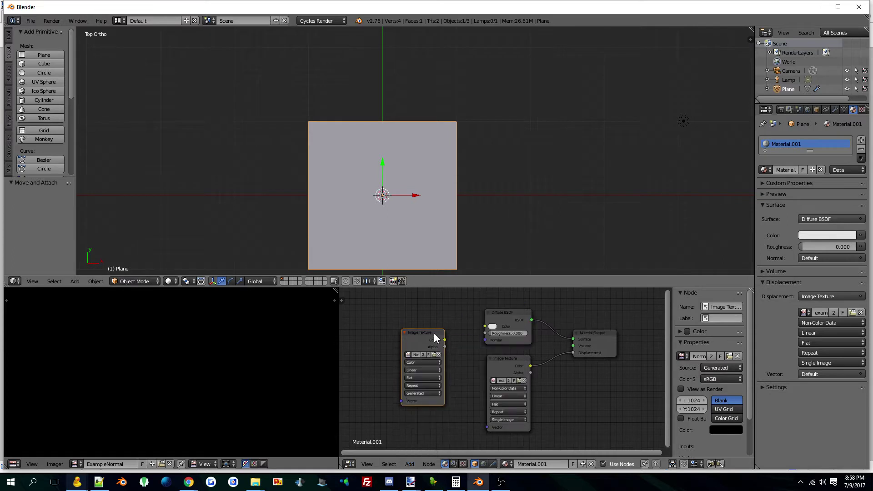
click(409, 464)
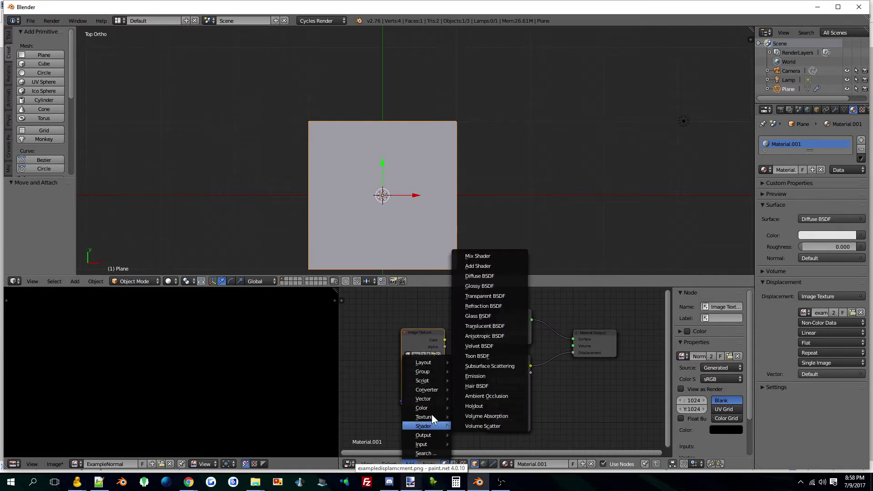
mouse_move(432, 416)
click(479, 306)
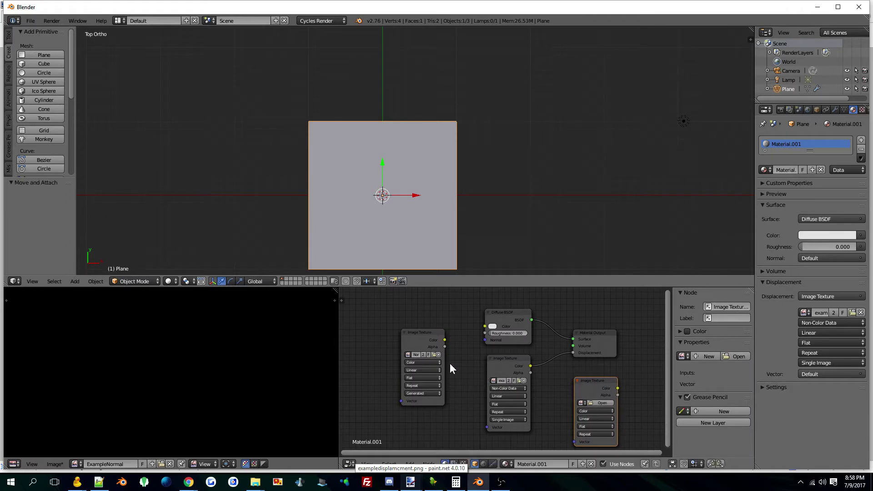
Step: View exampledisplacment.png, then the ExampleNormal image, in the image editor
click(508, 359)
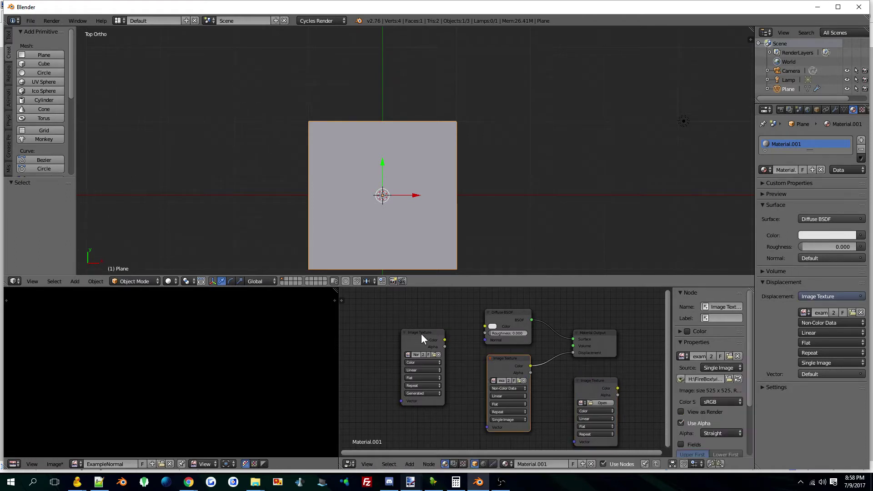
click(76, 464)
click(91, 371)
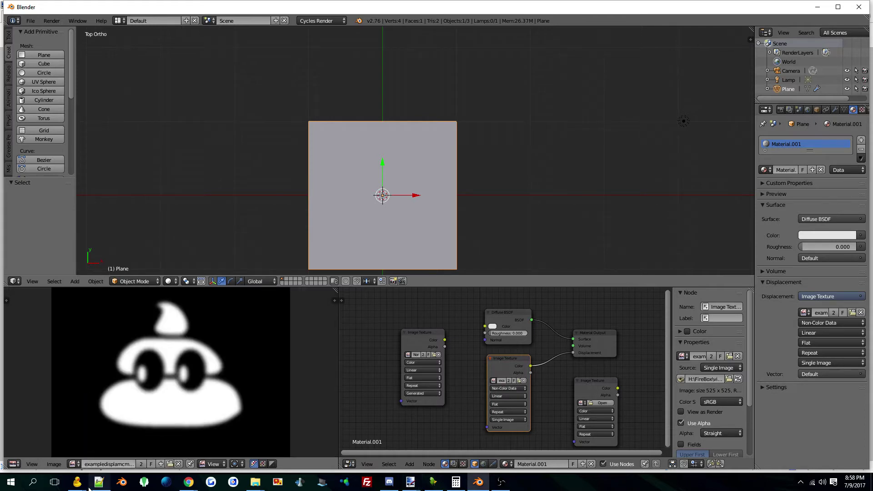
click(74, 464)
click(100, 380)
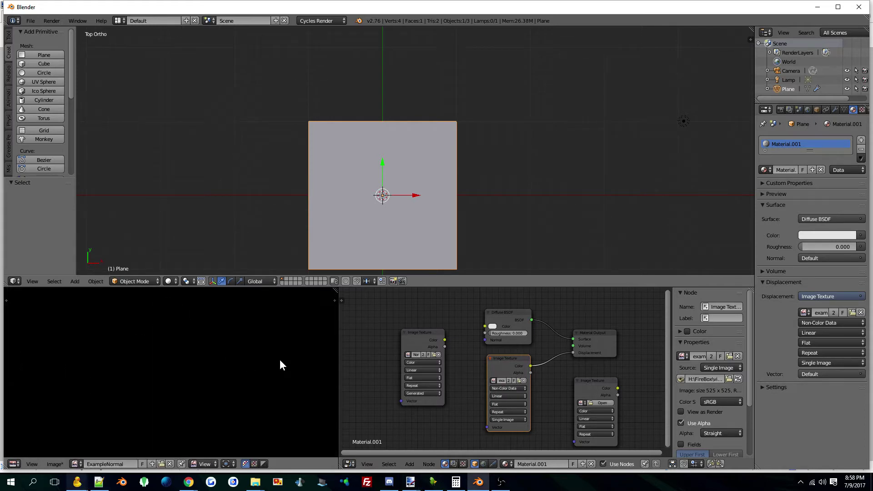
Step: Delete the extra Image Texture node and make the blank Norm image node active
click(591, 383)
key(x)
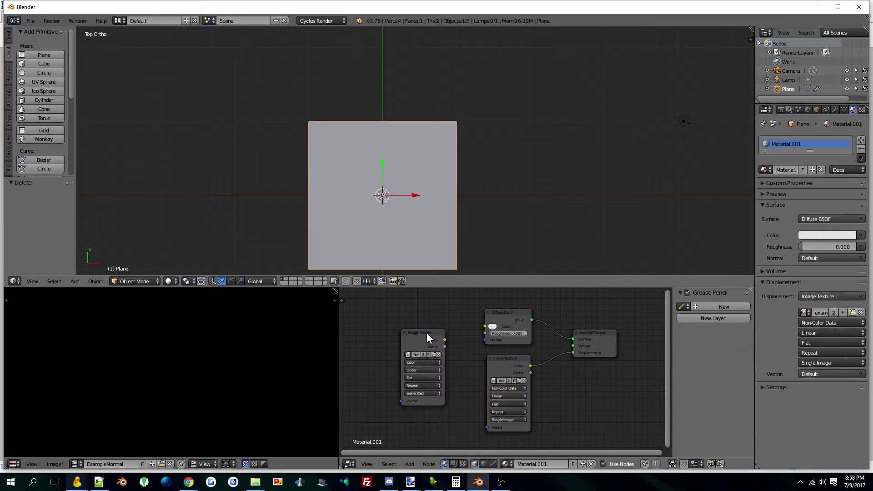
drag(426, 332, 426, 315)
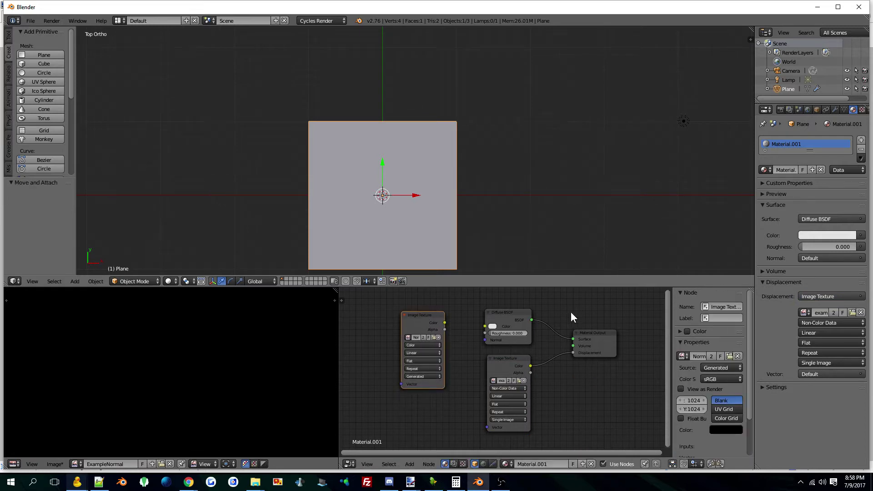
click(513, 360)
click(494, 381)
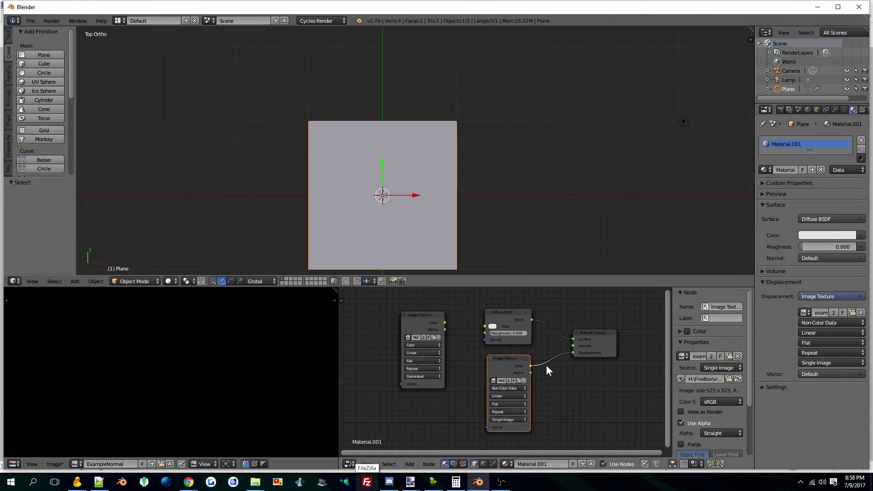
click(422, 315)
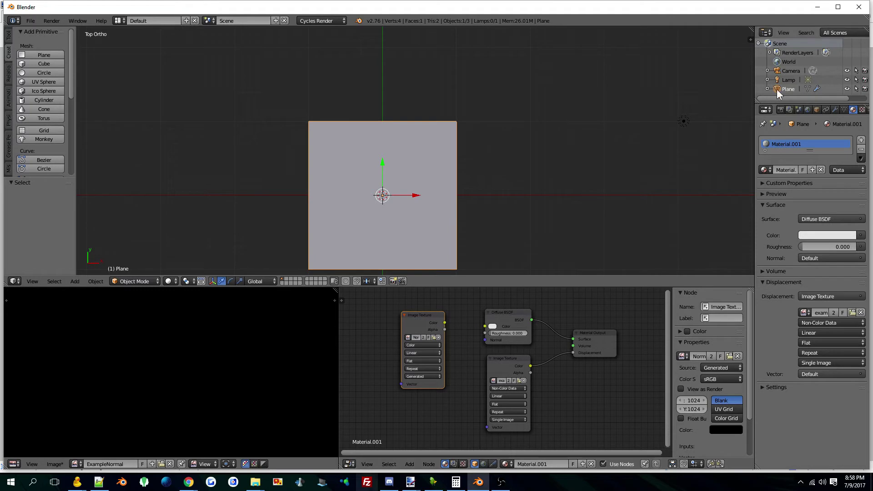
Step: Set Bake Type to Normal in Render settings and bake the normal map into the Norm image
click(782, 110)
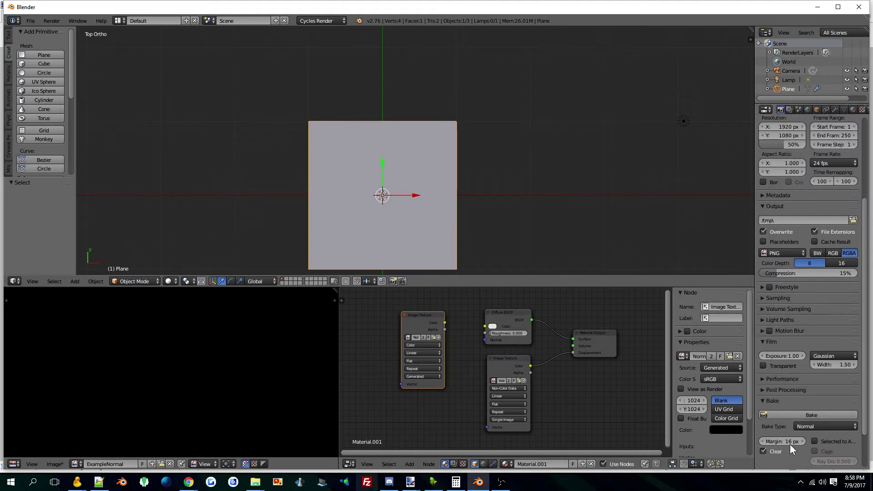
click(798, 426)
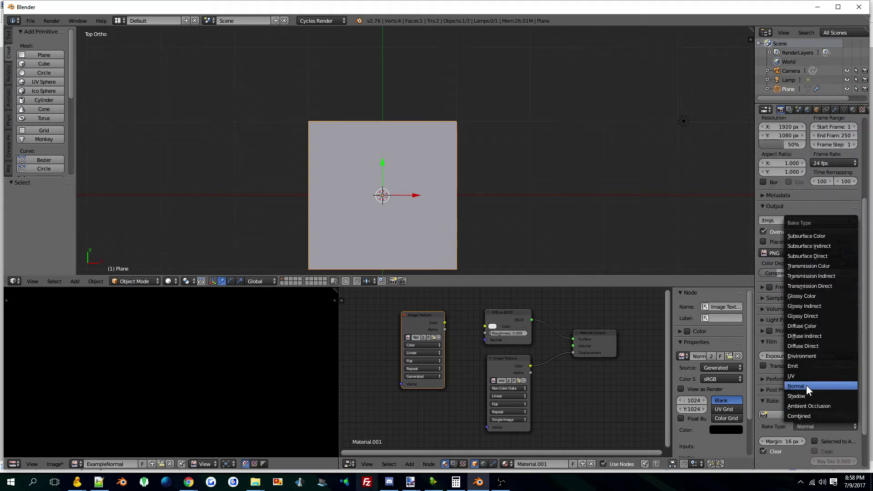
click(803, 418)
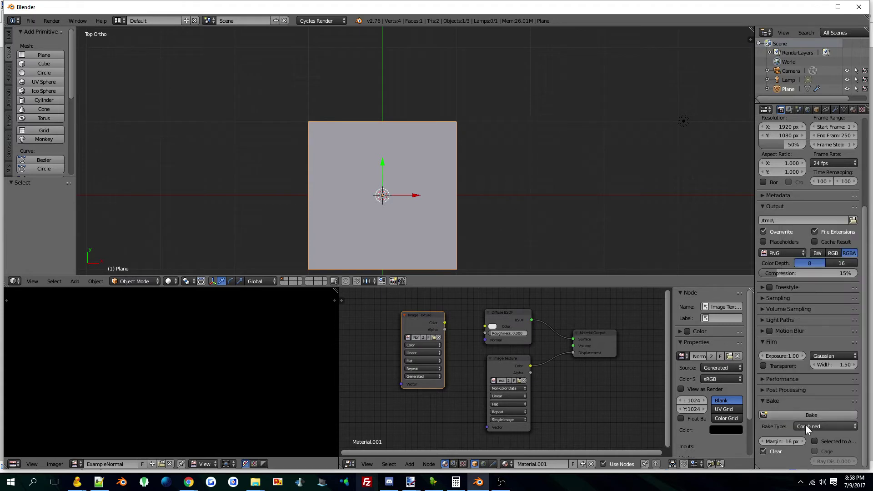
click(805, 425)
click(802, 385)
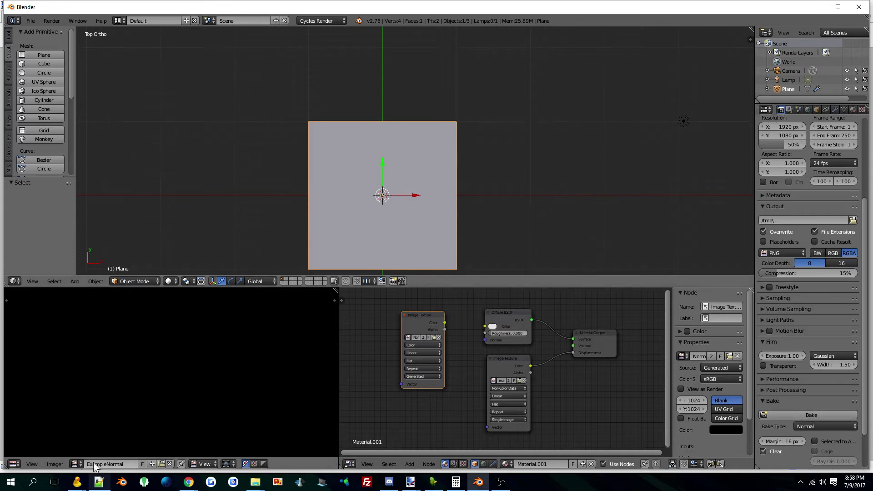
click(817, 415)
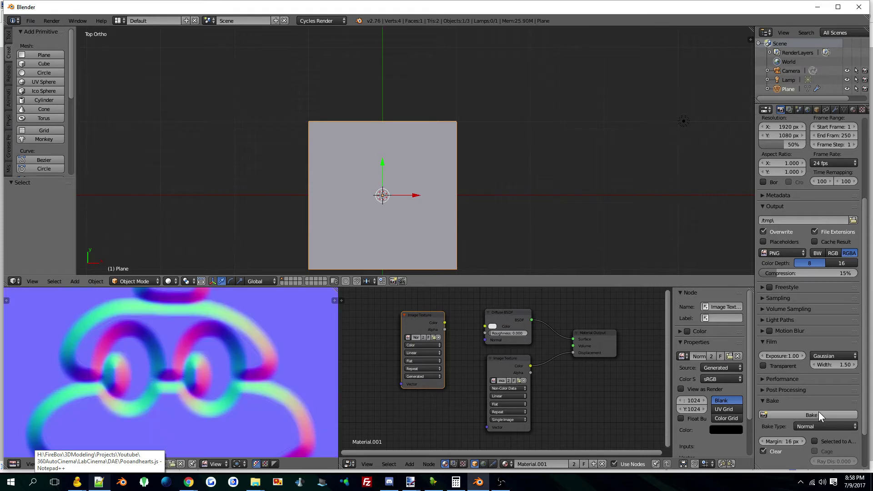
scroll(204, 349, down, 5)
scroll(205, 349, up, 3)
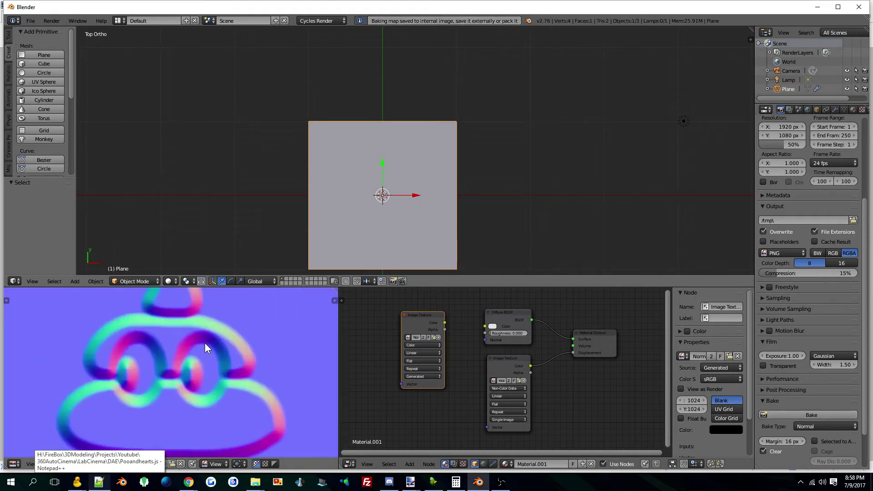
scroll(205, 349, down, 3)
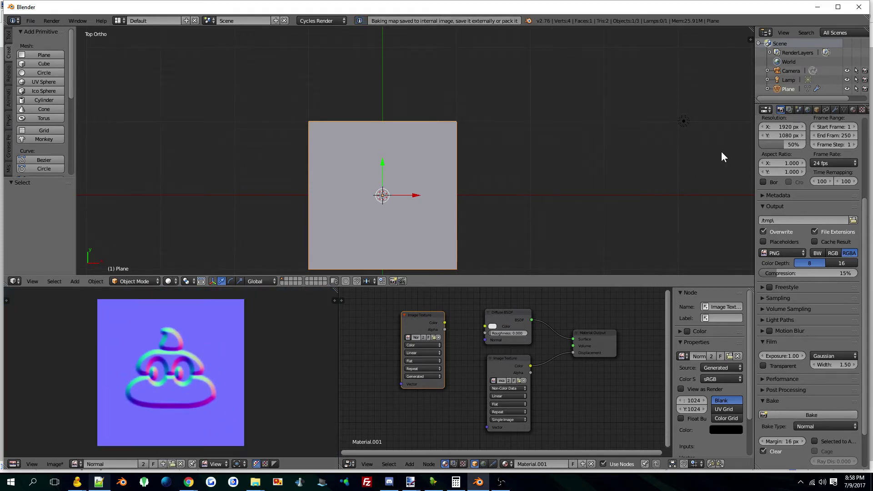
click(853, 110)
Step: Change the plane's surface shader to Glossy BSDF with a full white colour
click(827, 220)
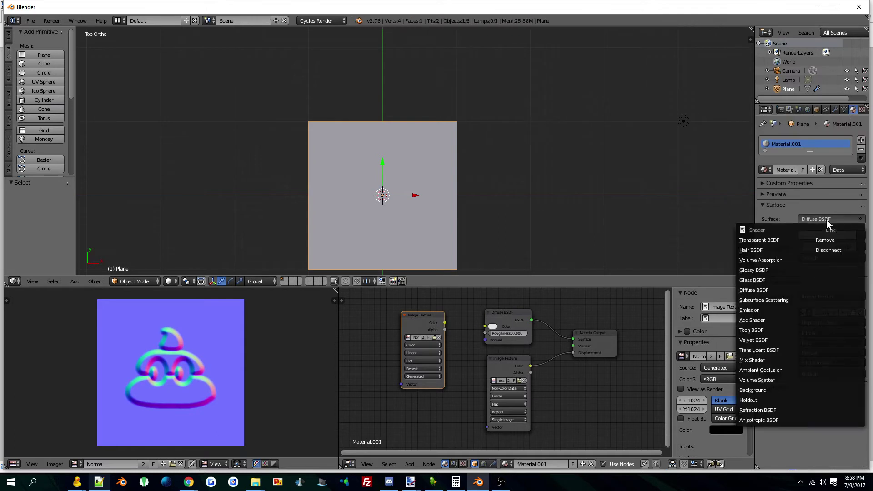
click(779, 271)
click(833, 247)
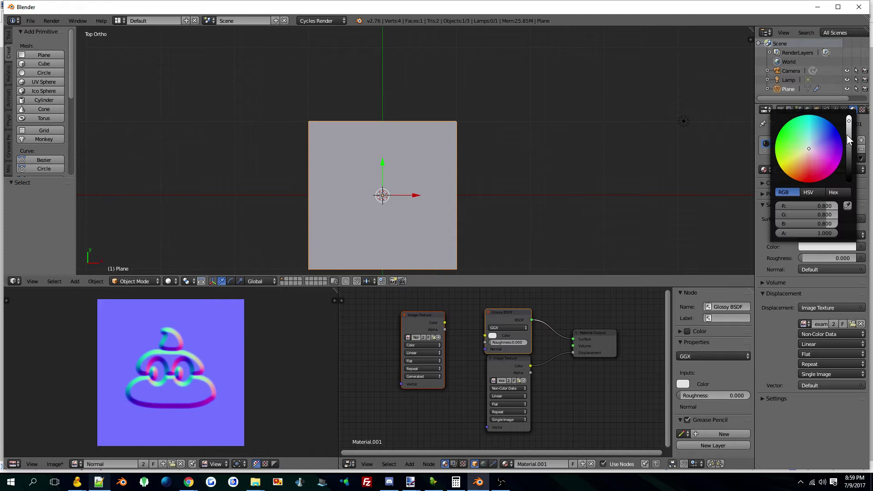
click(848, 121)
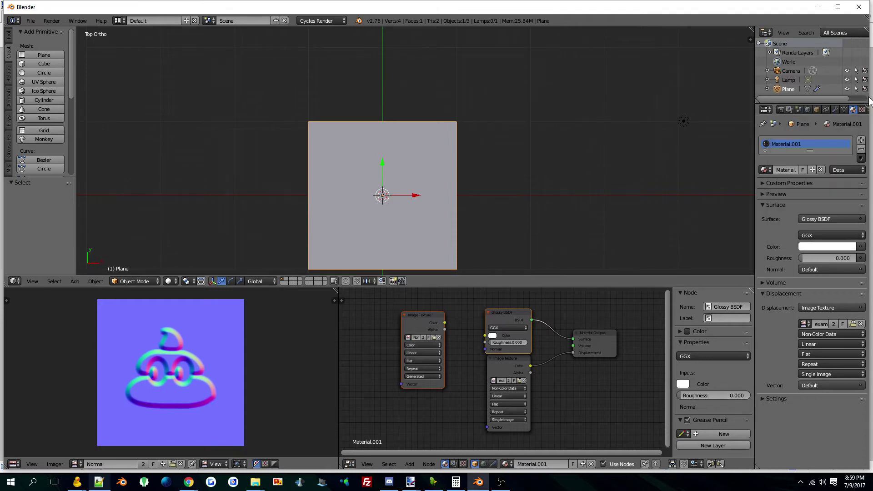
Step: Feed the World colour an Environment Texture loaded with pan-test-jh.jpg
click(807, 109)
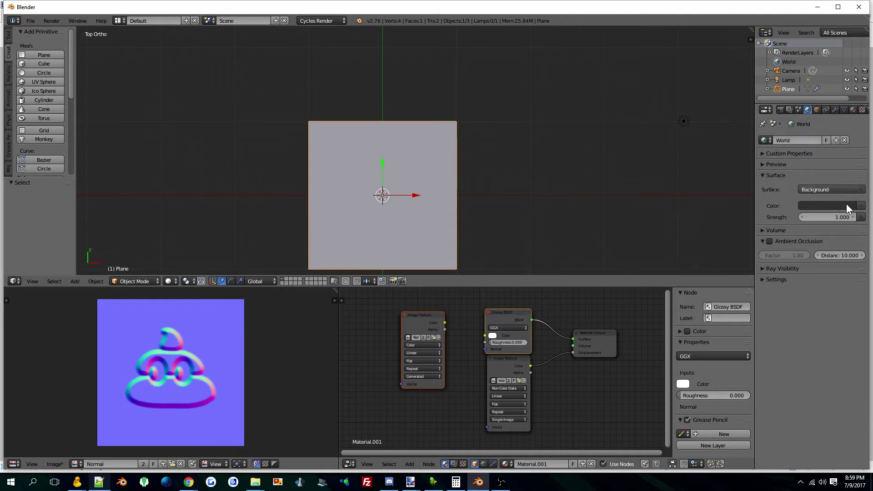
click(860, 206)
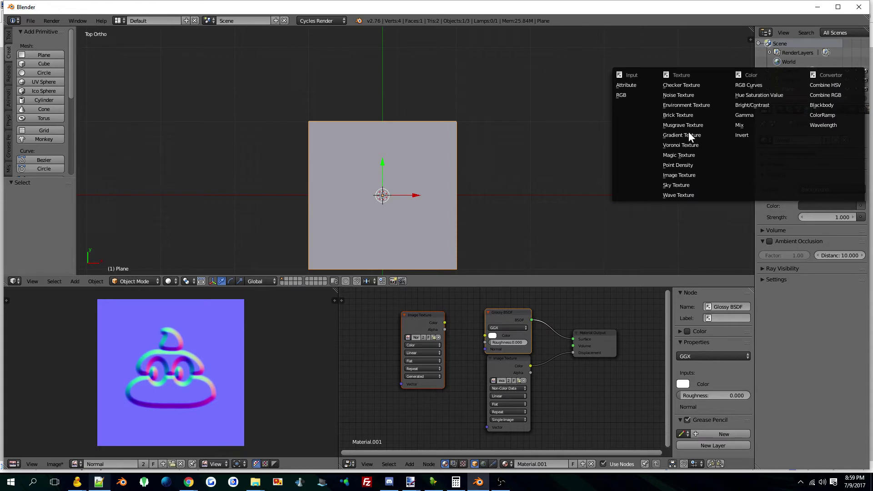
click(676, 100)
click(834, 216)
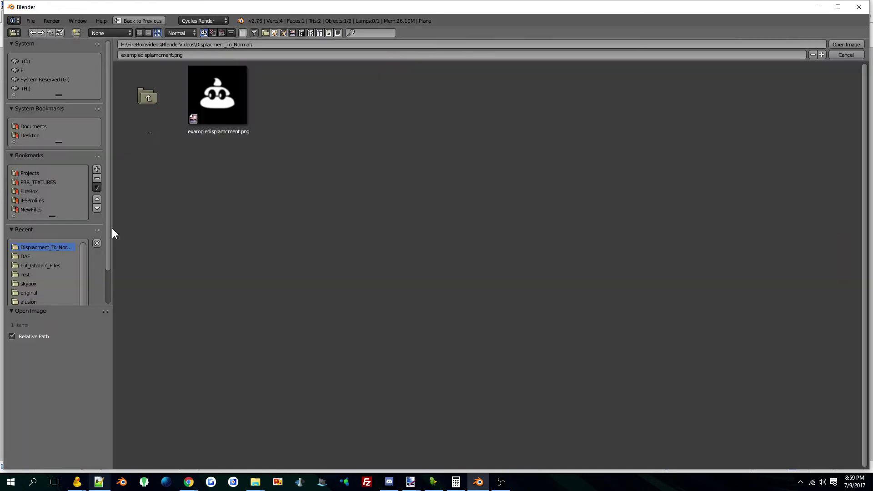
scroll(50, 271, down, 1)
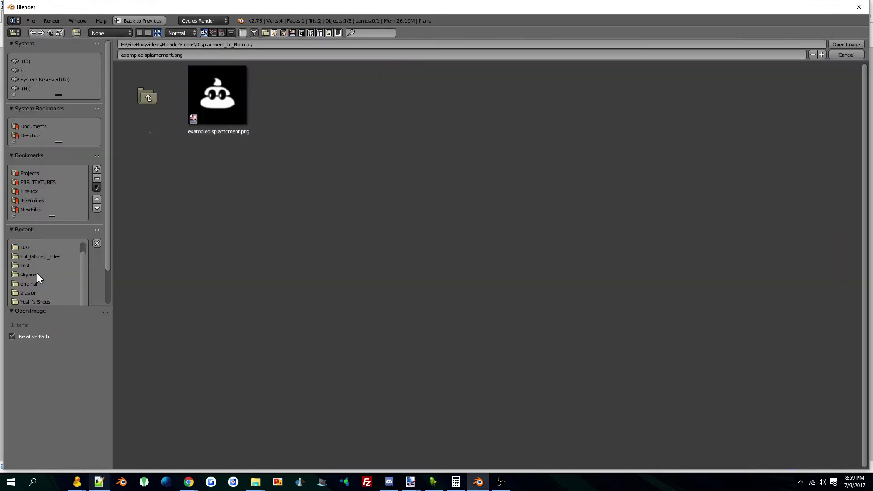
click(36, 273)
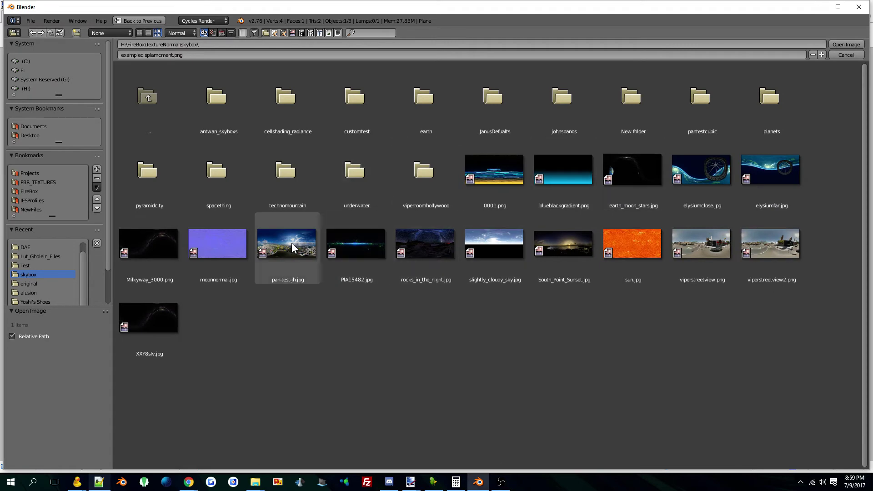
double_click(277, 244)
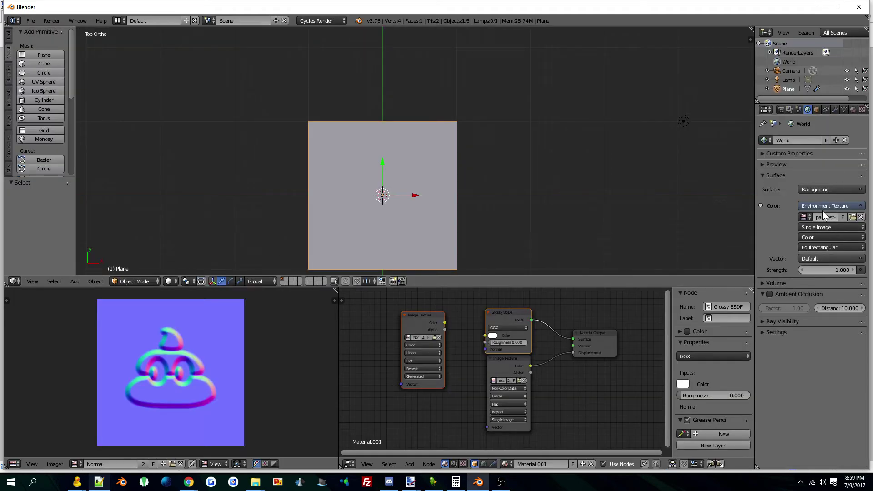
Step: Preview the glossy plane in Rendered shading, walking the view in close
click(170, 281)
click(201, 221)
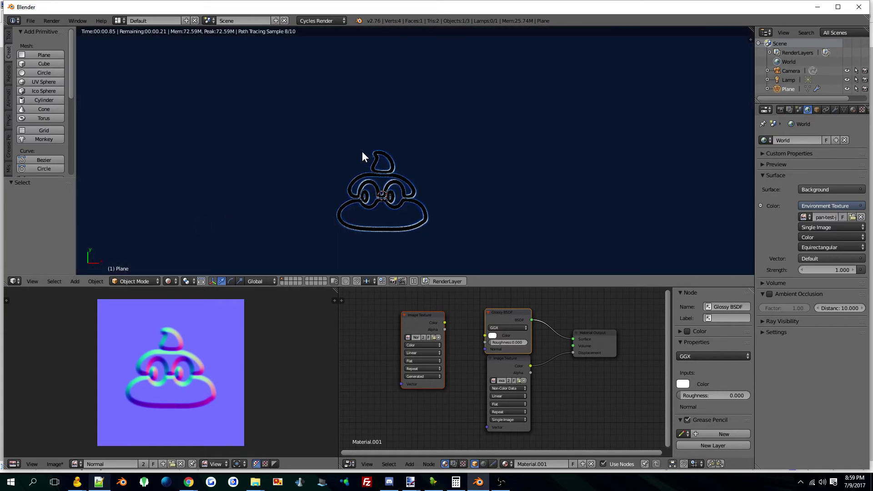
key(shift+f)
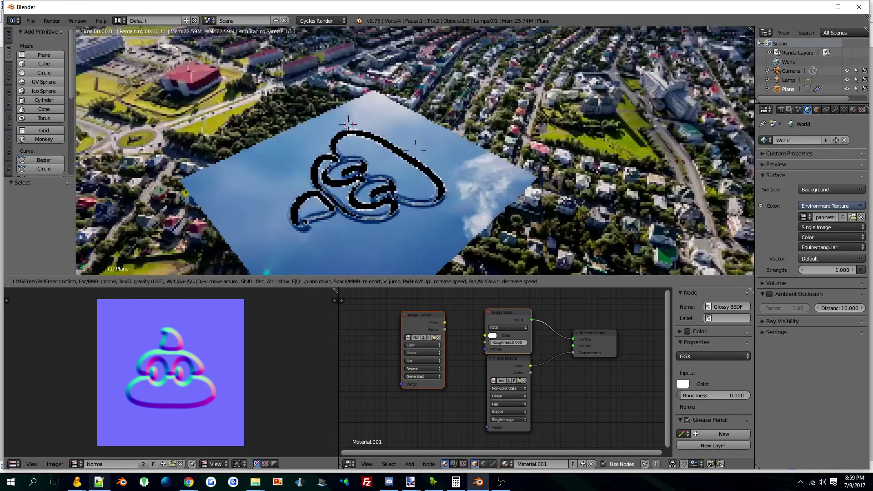
key(w)
key(s)
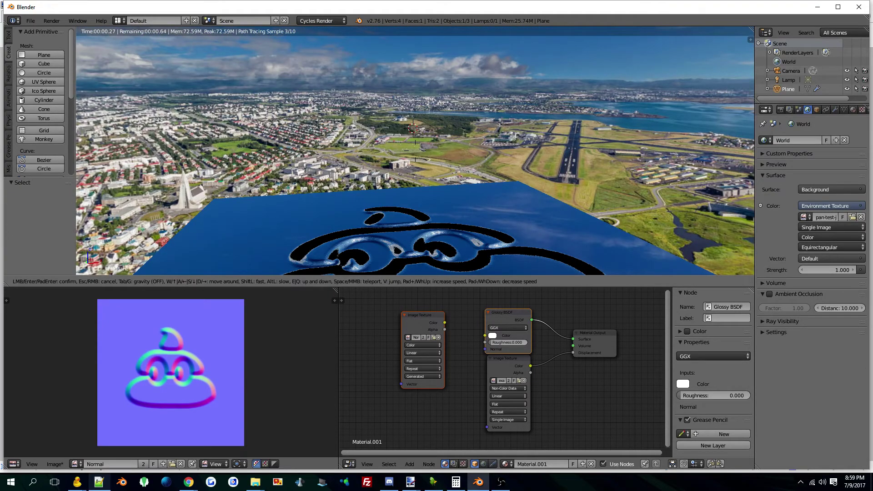
key(Return)
Step: In Solid shading, set the Glossy roughness to 0.050
click(169, 281)
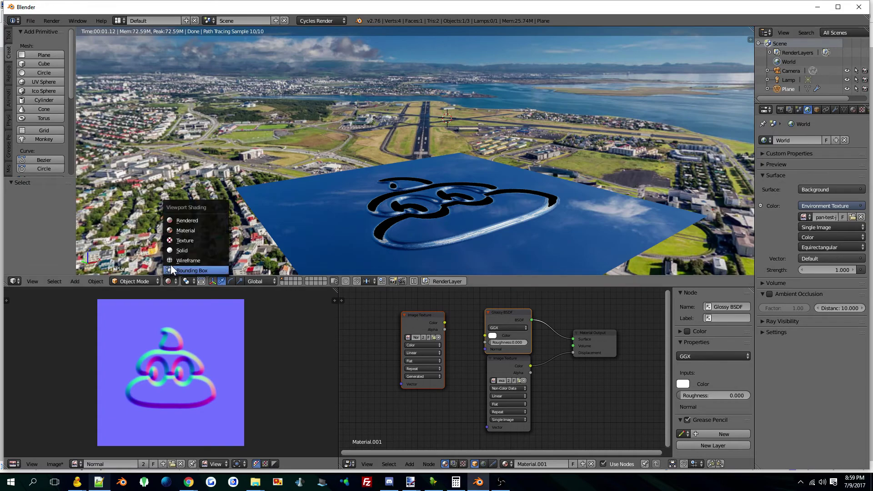
click(185, 250)
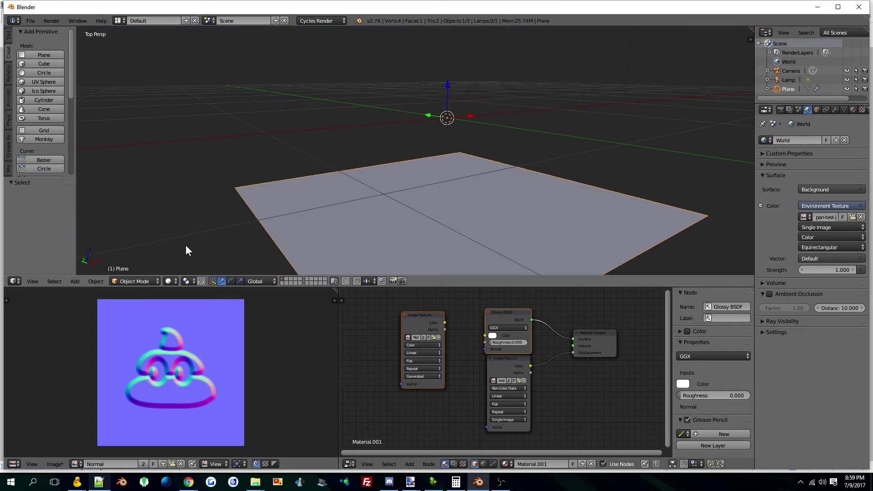
click(853, 110)
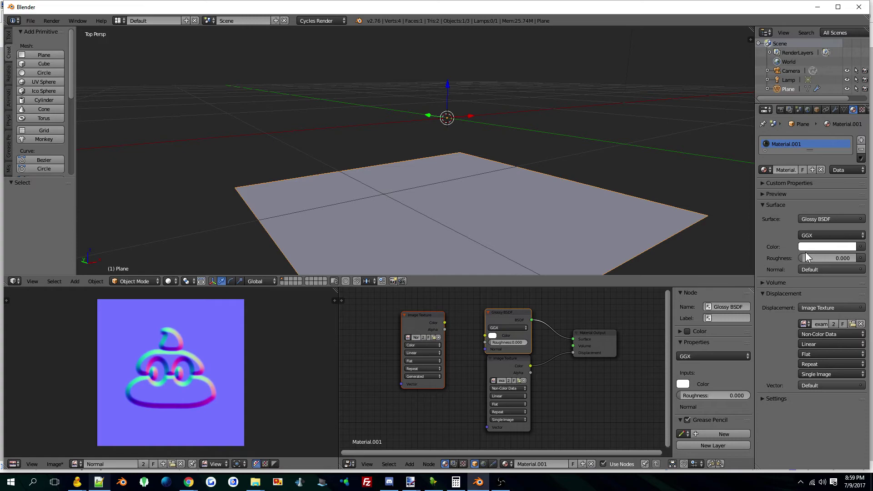
drag(808, 258, 814, 258)
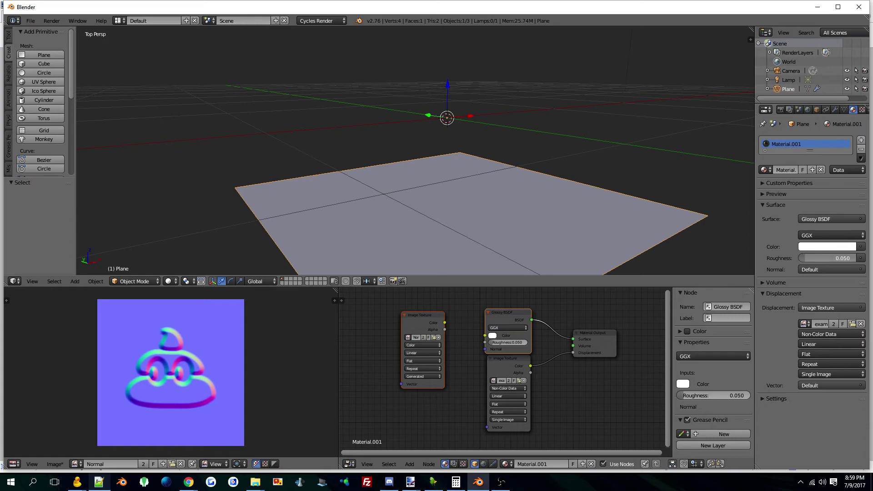
Step: Return to Rendered shading, walk closer to the embossed plane, and tidy the Glossy BSDF node
click(169, 281)
click(184, 221)
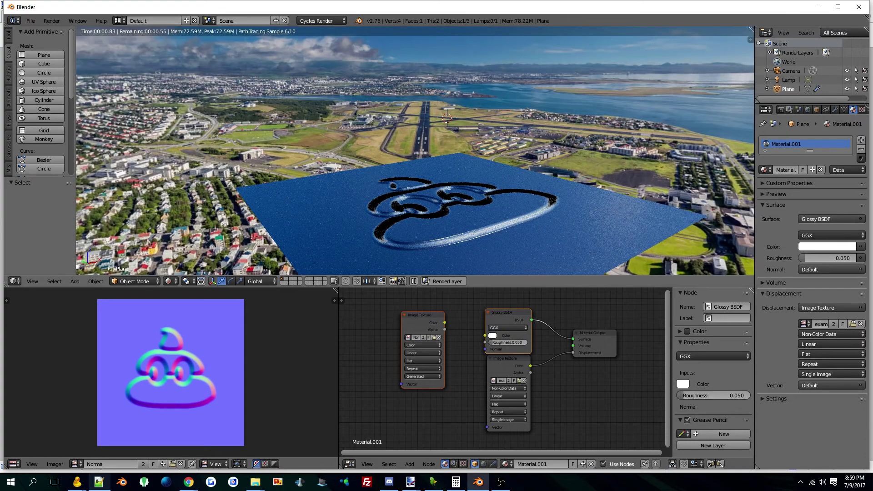
key(shift+f)
key(w)
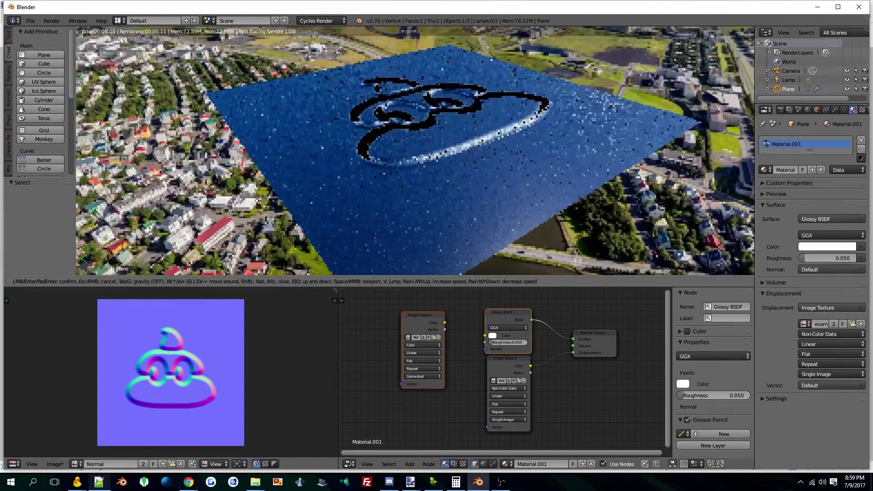
key(Return)
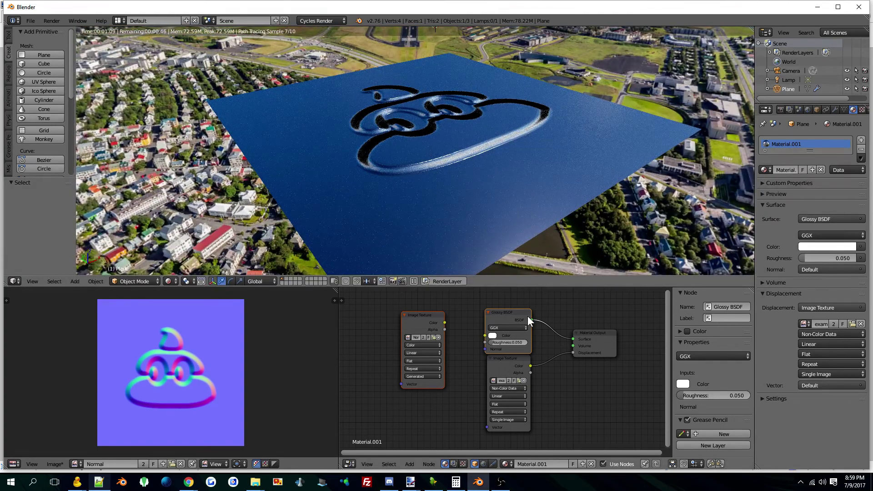
drag(527, 315, 515, 304)
click(505, 360)
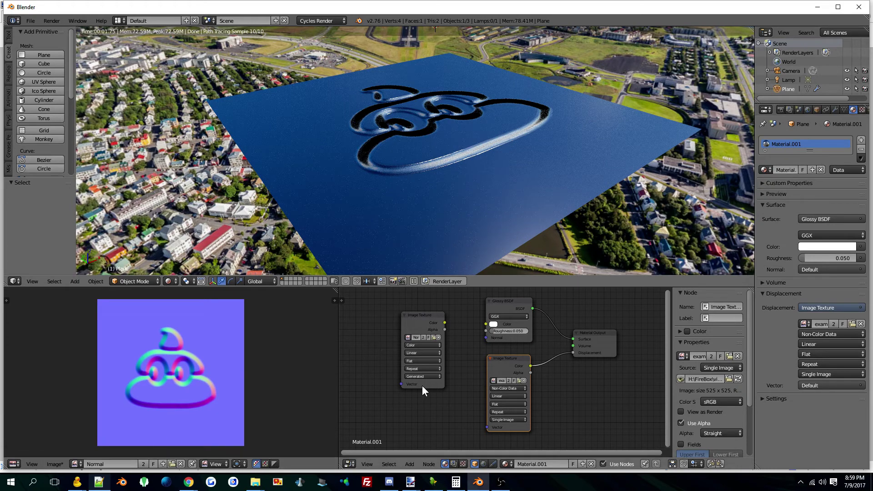
Step: Clear the image viewer and check which images the Image Texture nodes hold
click(350, 464)
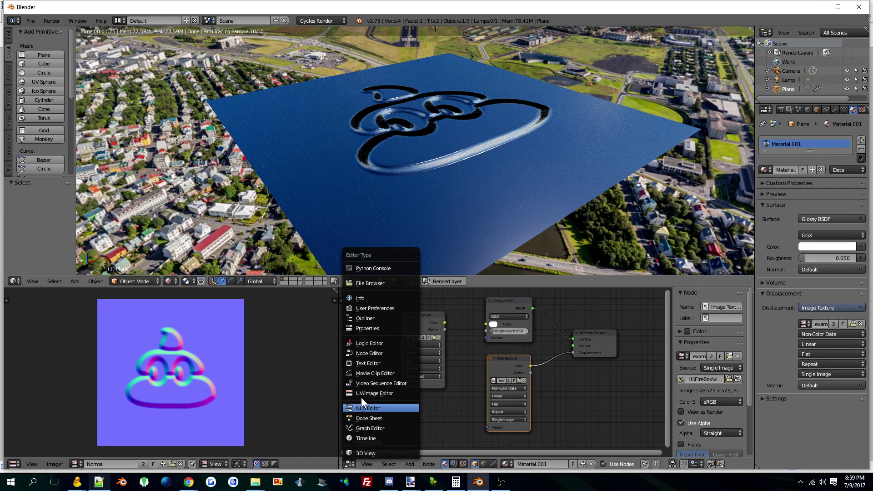
click(367, 353)
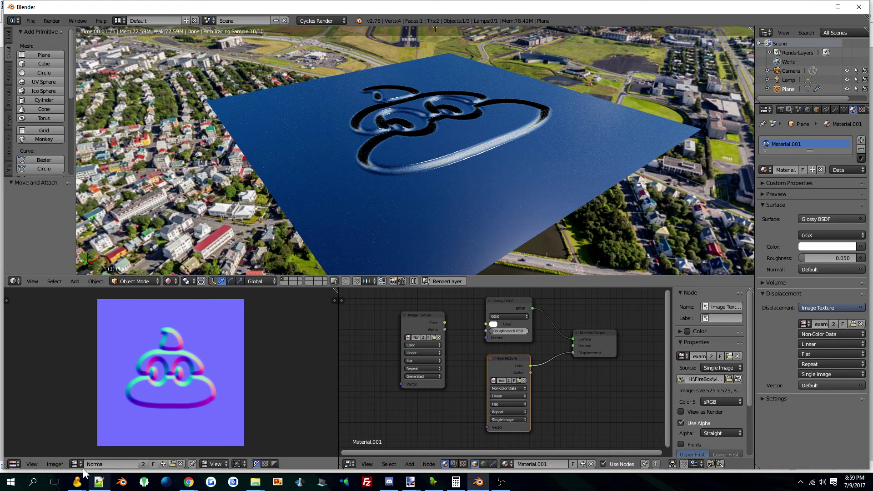
click(180, 463)
click(97, 464)
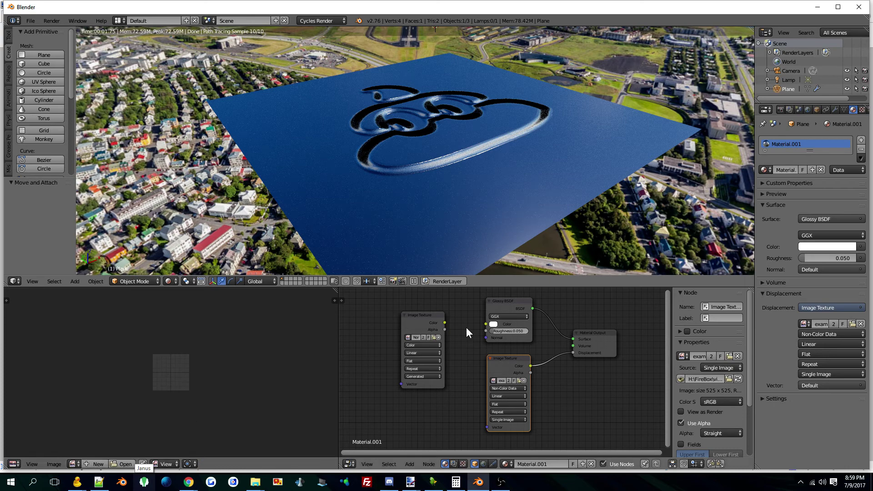
click(430, 318)
click(513, 358)
click(493, 381)
Step: Assign ExampleNormal to the active left Image Texture node and bake the Normal map
click(422, 315)
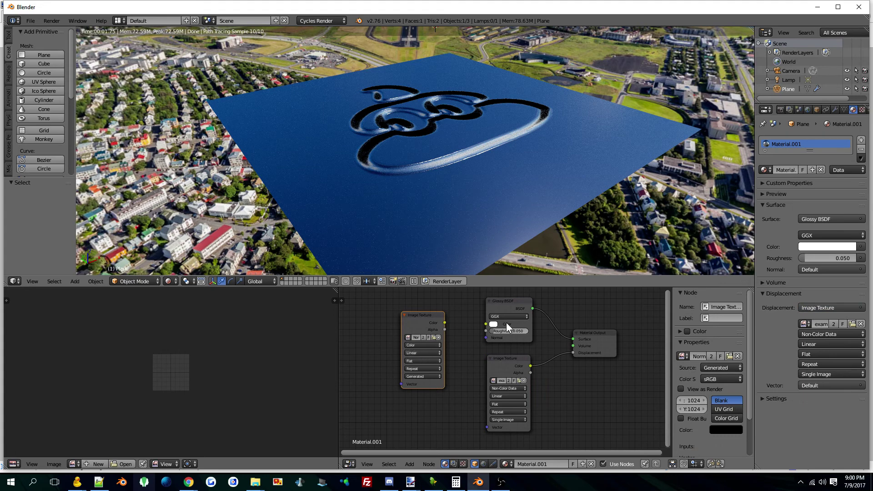
mouse_move(421, 318)
mouse_down()
mouse_move(410, 314)
mouse_move(417, 323)
mouse_up()
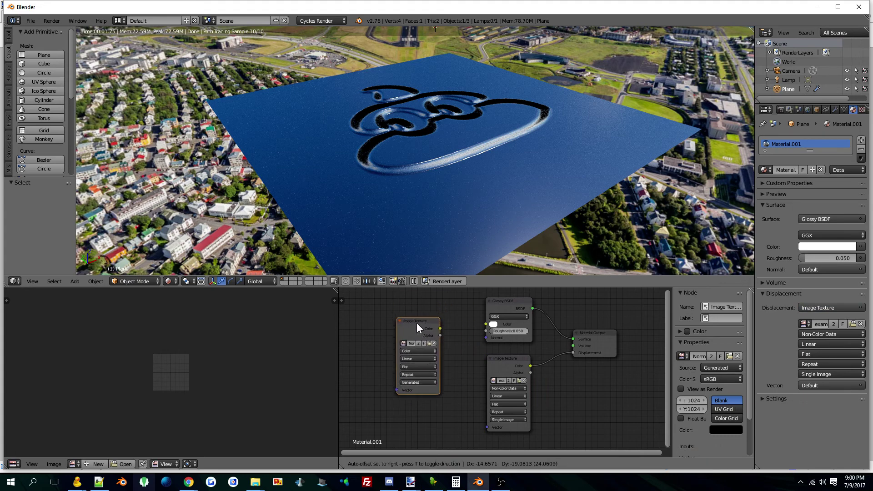
click(402, 343)
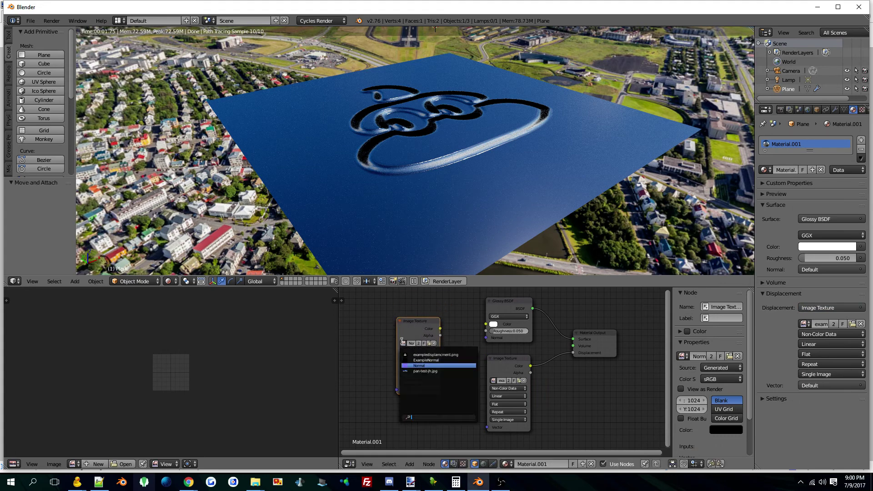
click(425, 360)
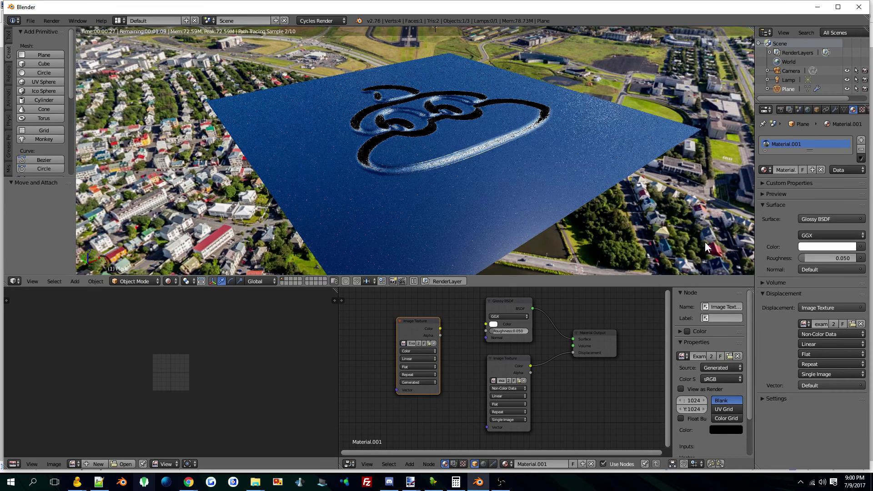
click(781, 109)
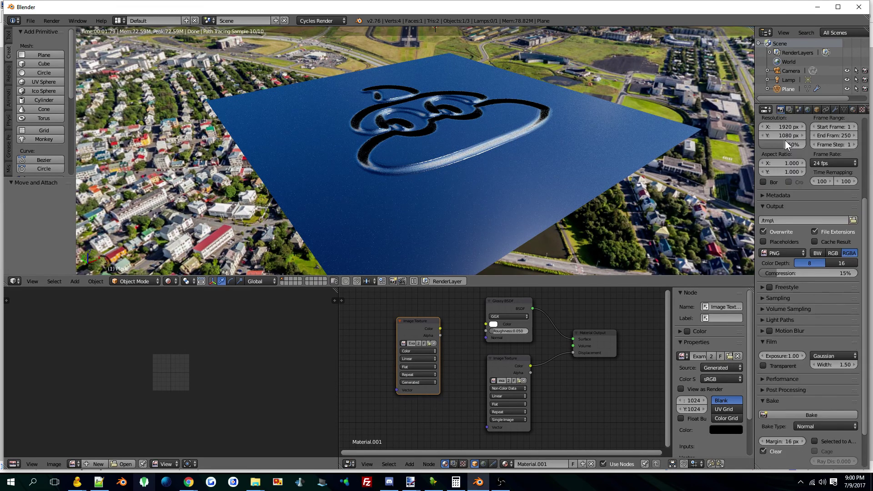
click(795, 415)
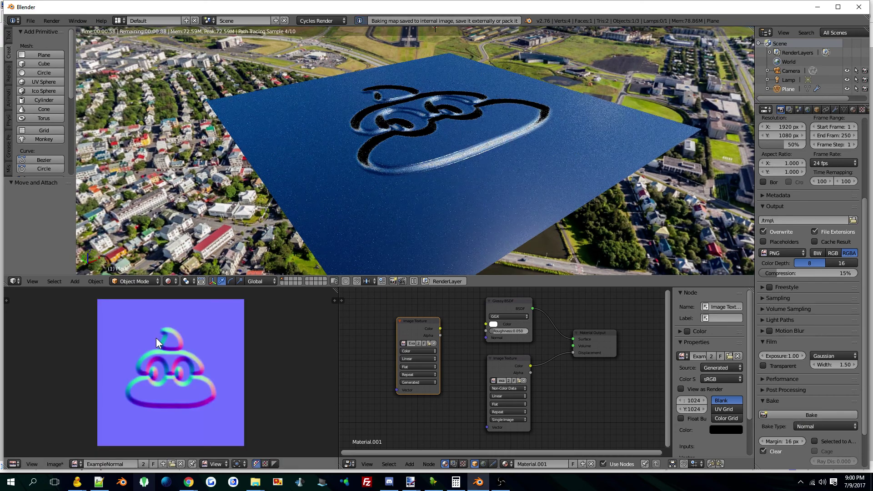
click(55, 463)
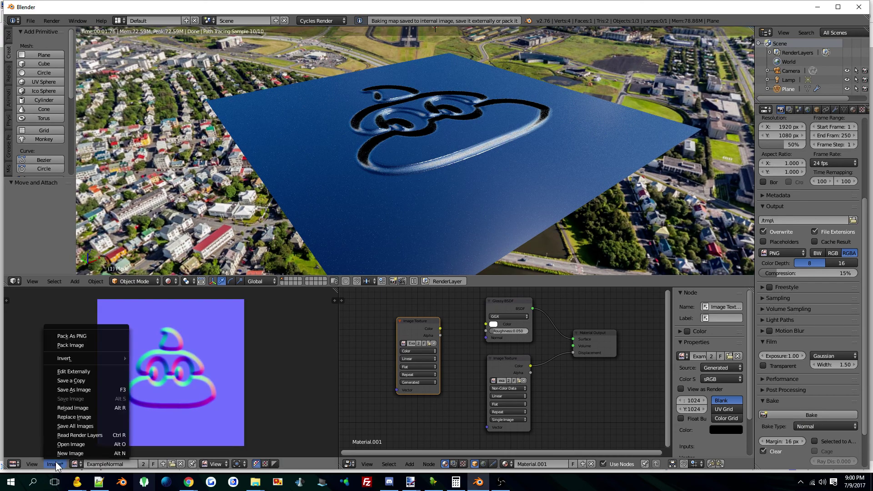
click(90, 385)
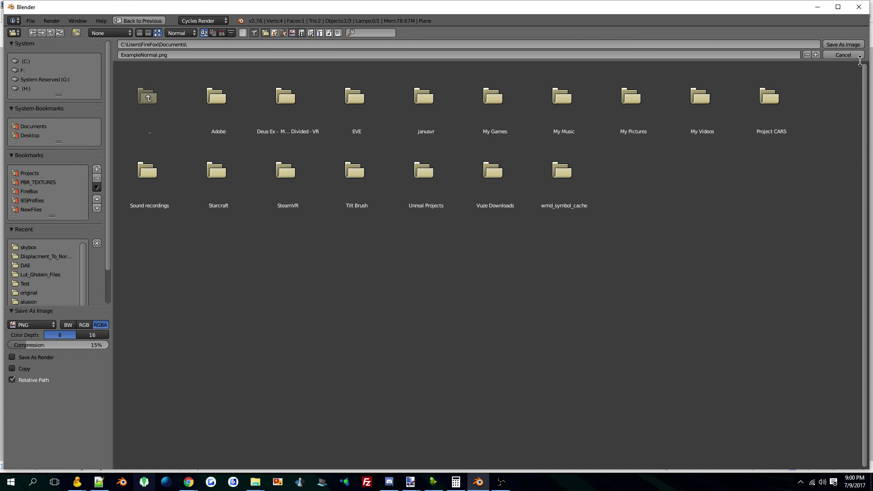
click(844, 55)
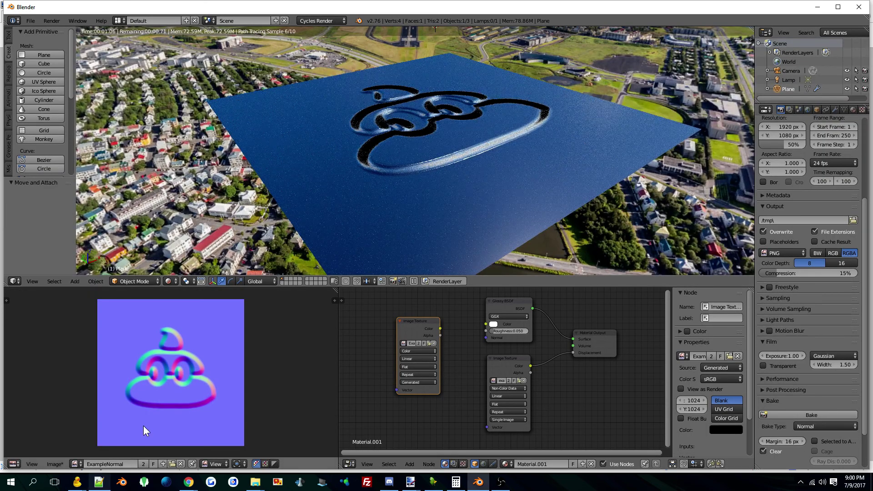